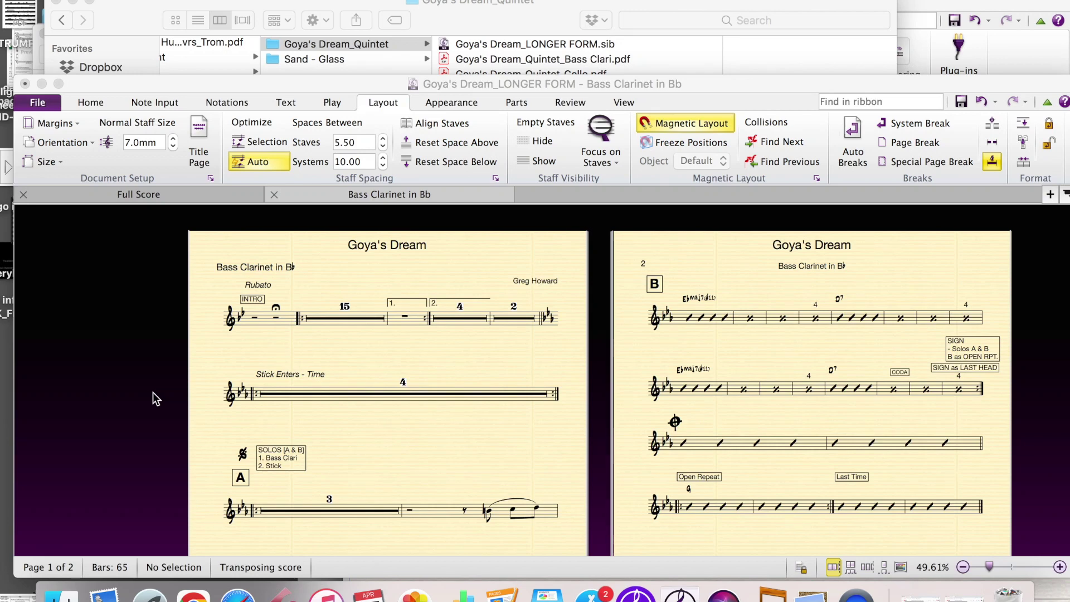
scroll(153, 393, "down", 2)
scroll(153, 392, "down", 2)
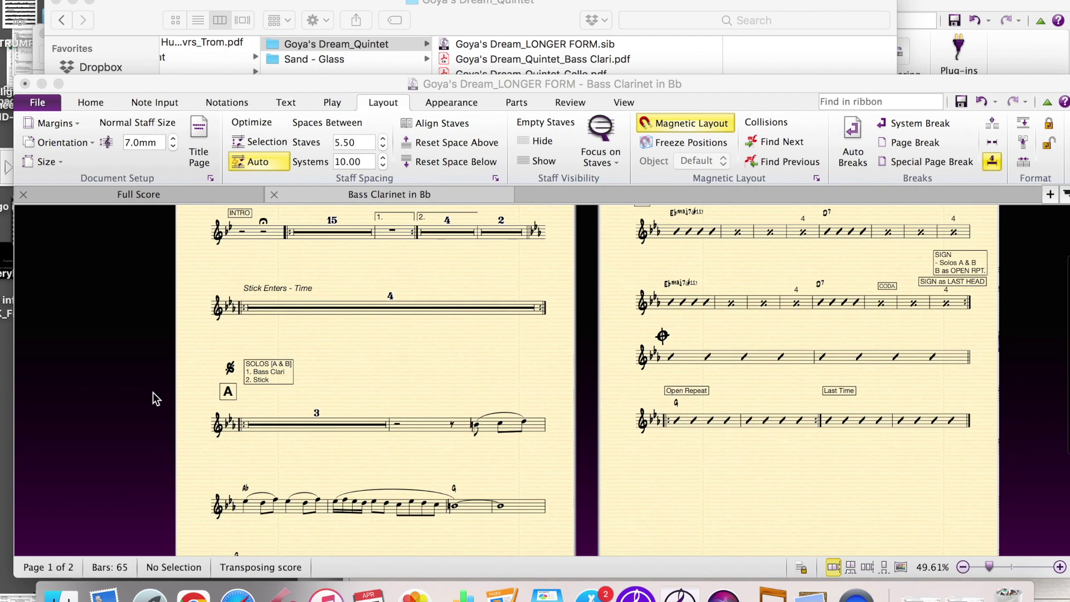
scroll(153, 392, "down", 2)
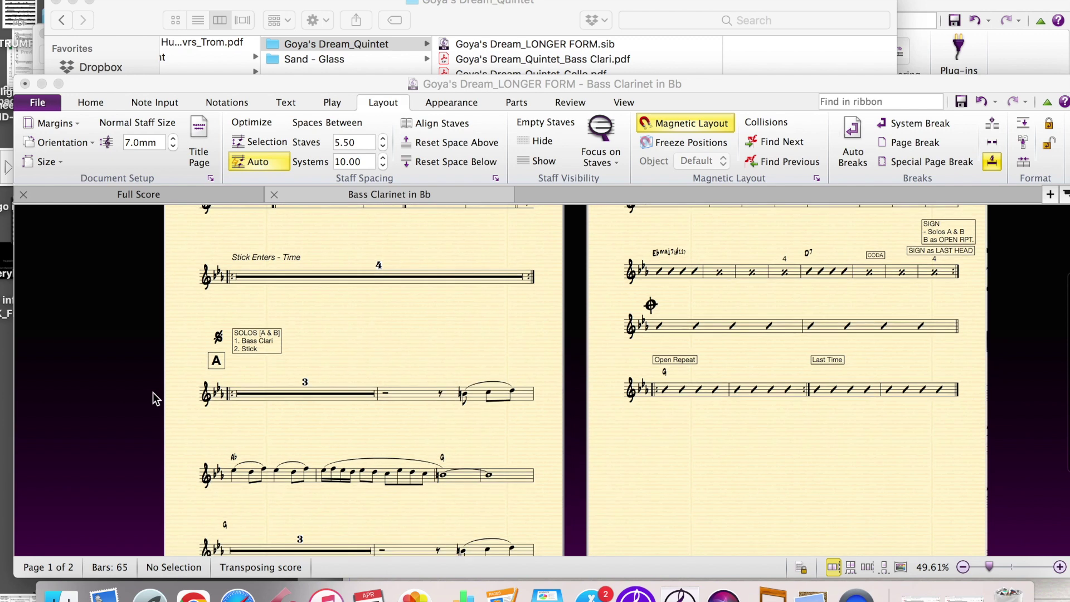
scroll(153, 404, "down", 2)
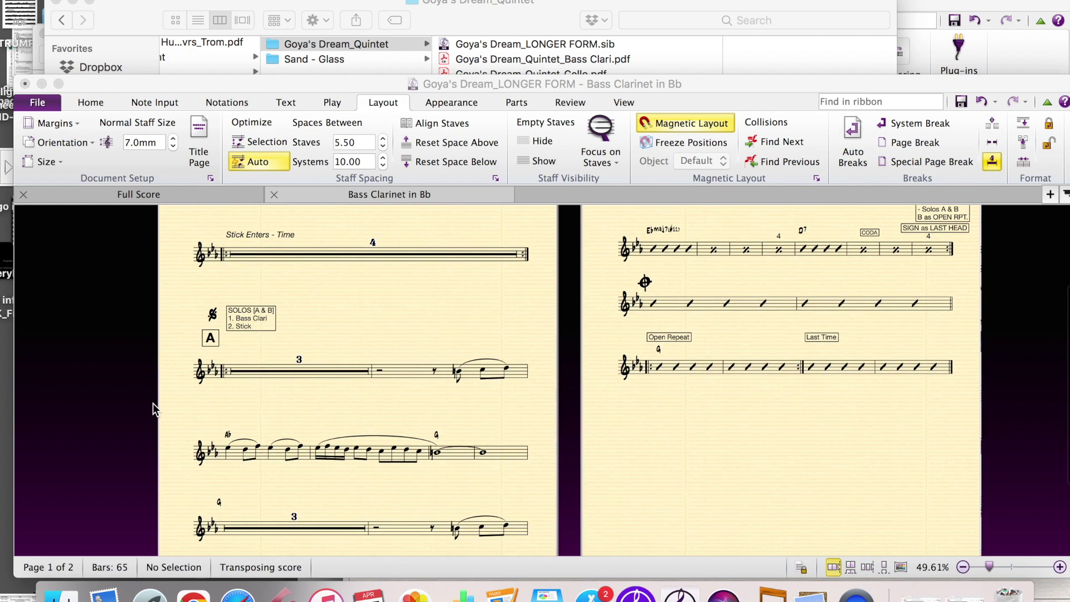
- Add a G chord symbol at the start of the bars 36–38 three-bar rest
left_click(198, 398)
scroll(229, 411, "down", 3)
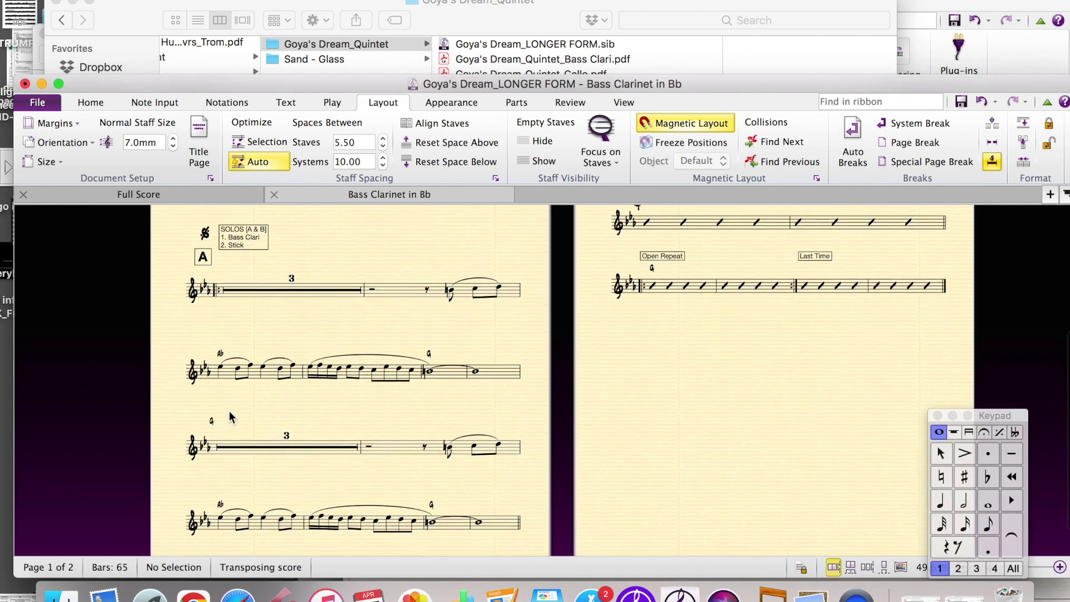
scroll(281, 416, "down", 2)
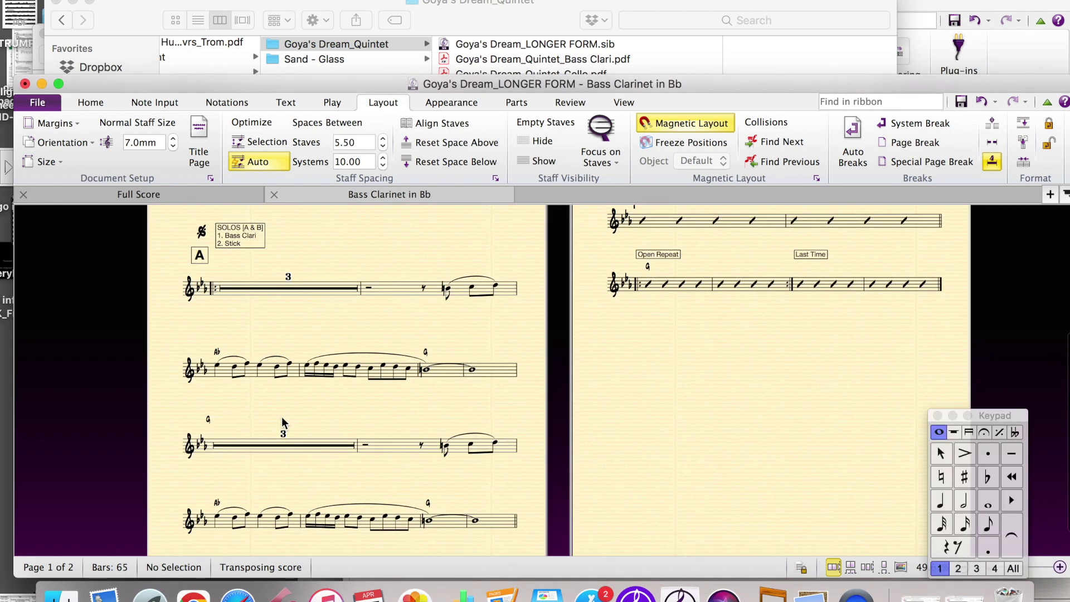
left_click(250, 446)
key("Escape")
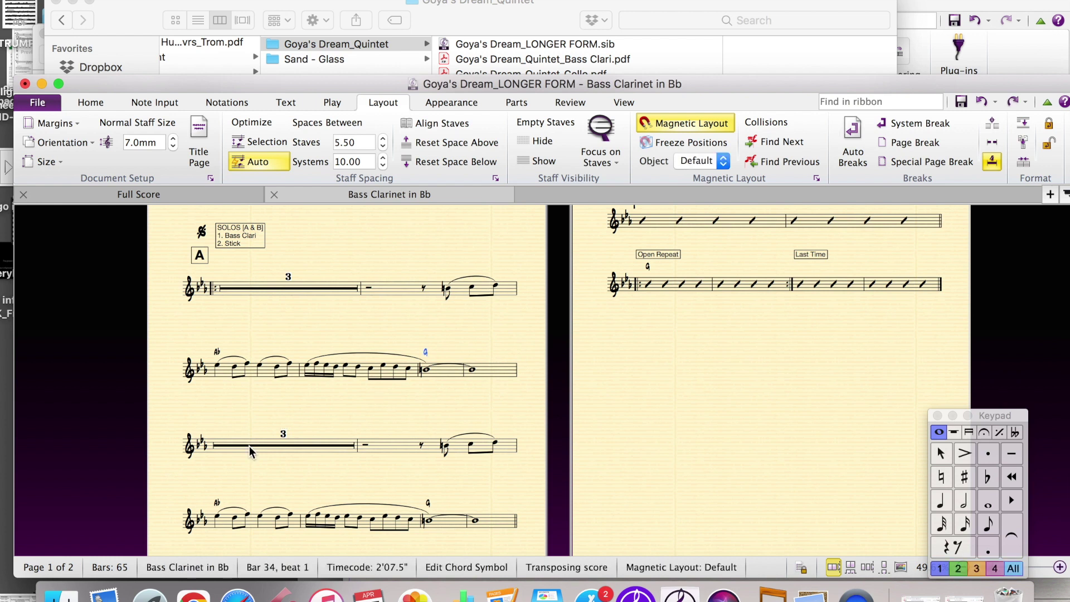
left_click(249, 446)
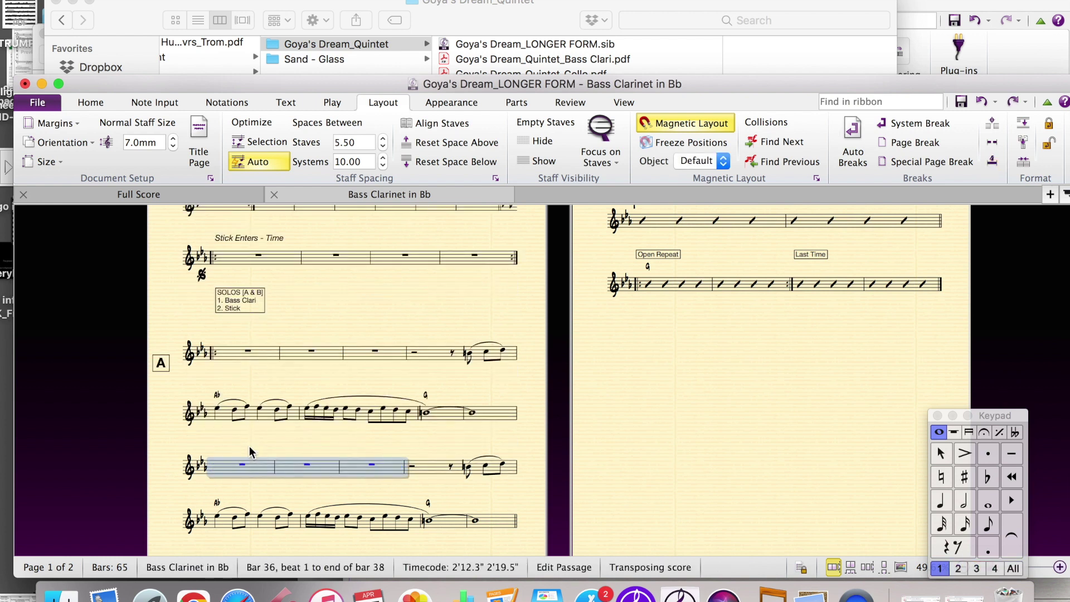
key("super+k")
type("G")
key("Escape")
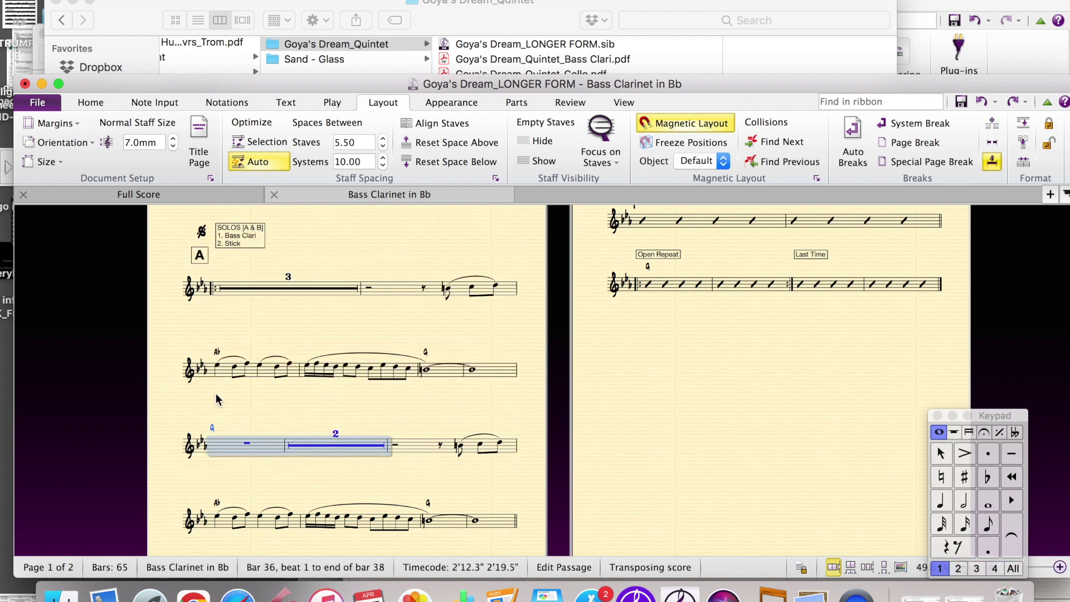
left_click(243, 407)
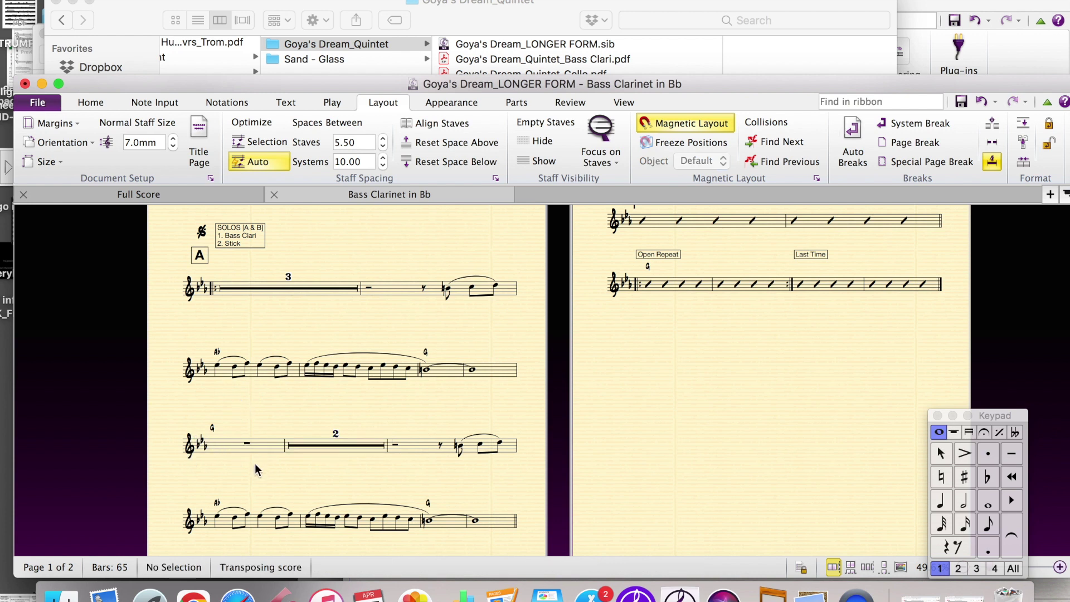
- Delete the G chord symbol added at bar 36
left_click(213, 429)
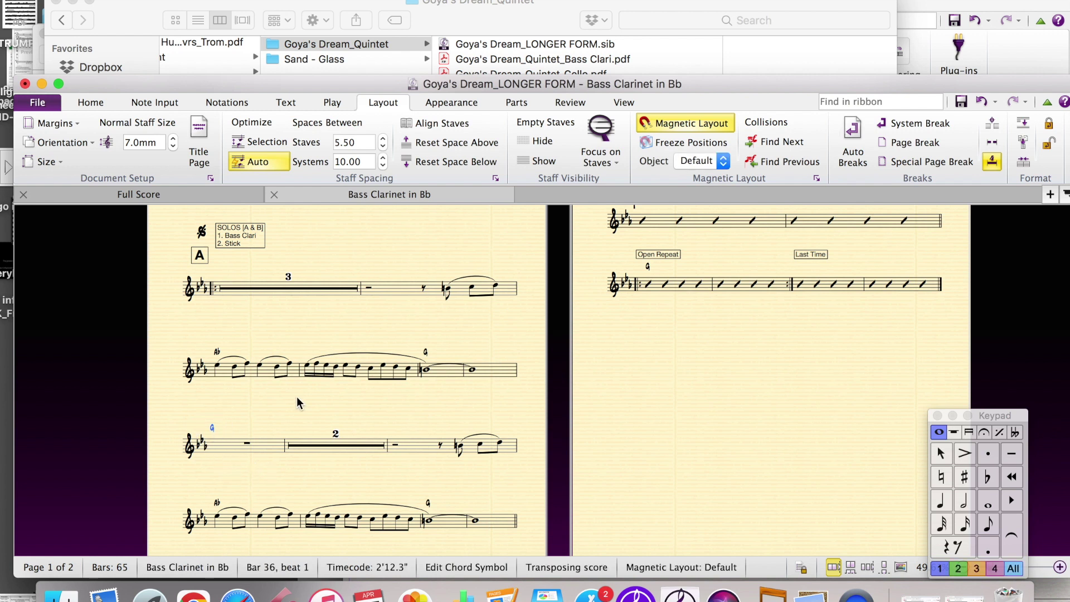
key("Delete")
key("Escape")
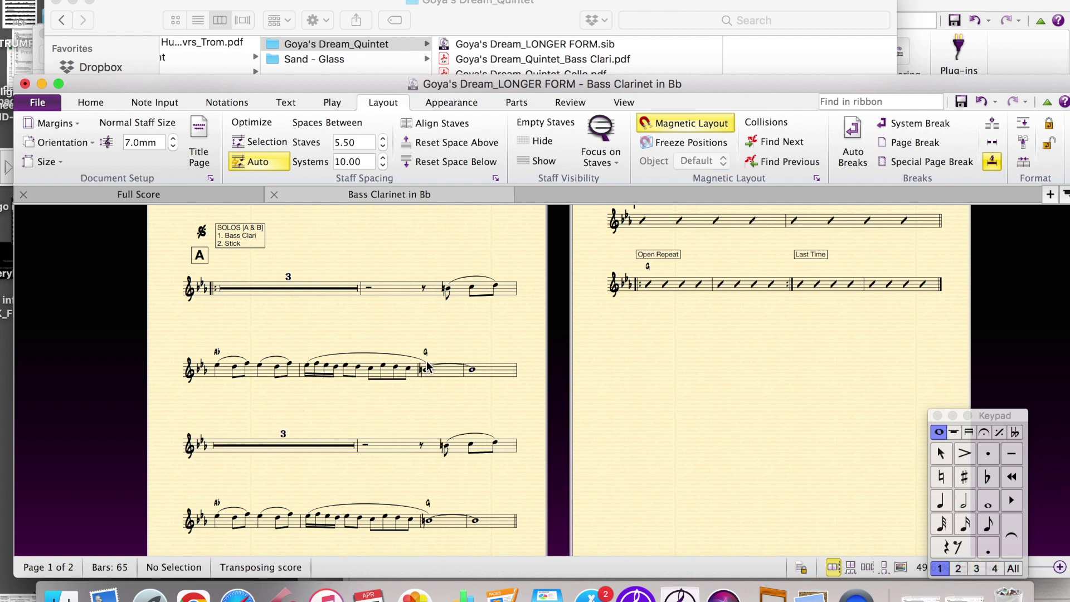
- Undo the accidental system break after the bar 34 G chord symbol
left_click(425, 353)
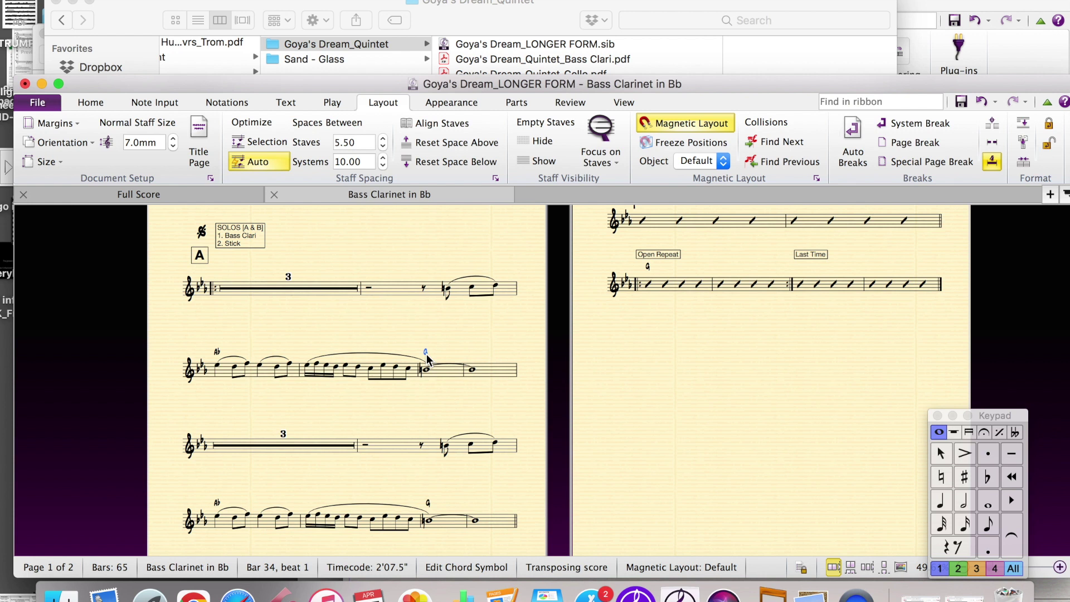
key("Return")
key("super+z")
key("Escape")
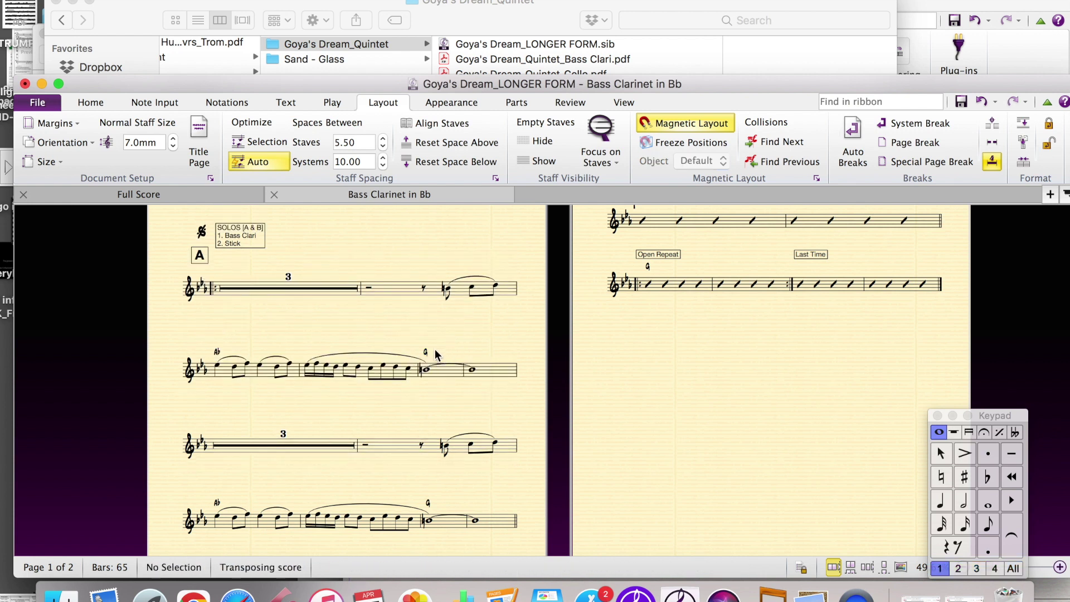
key("n")
- Copy the bar 34 G chord symbol and drop it above the bars 36–38 rest
left_click(438, 358)
key("Escape")
left_click(328, 447)
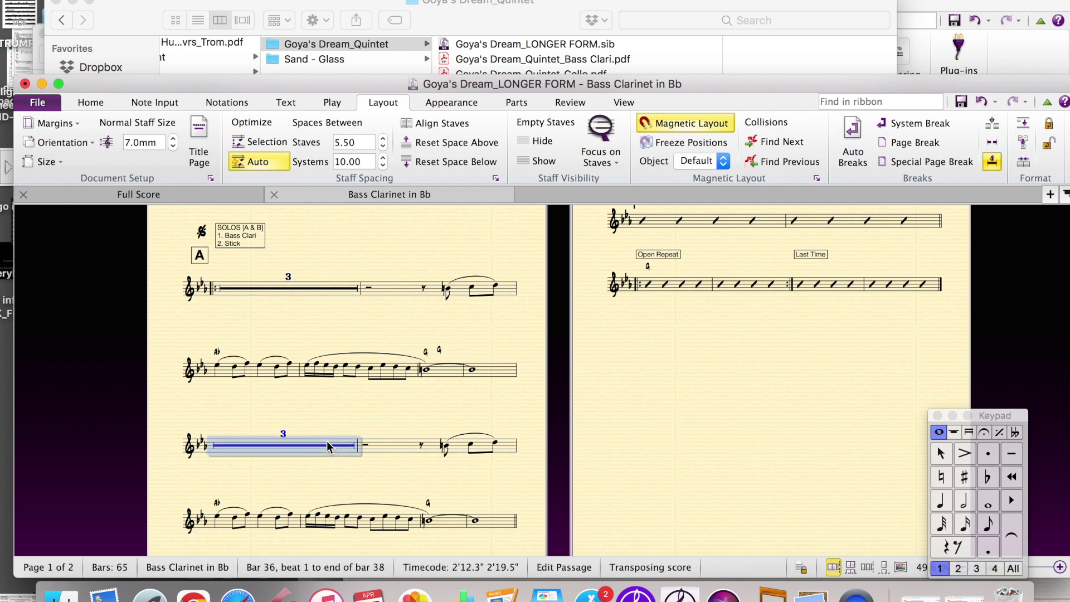
key("Escape")
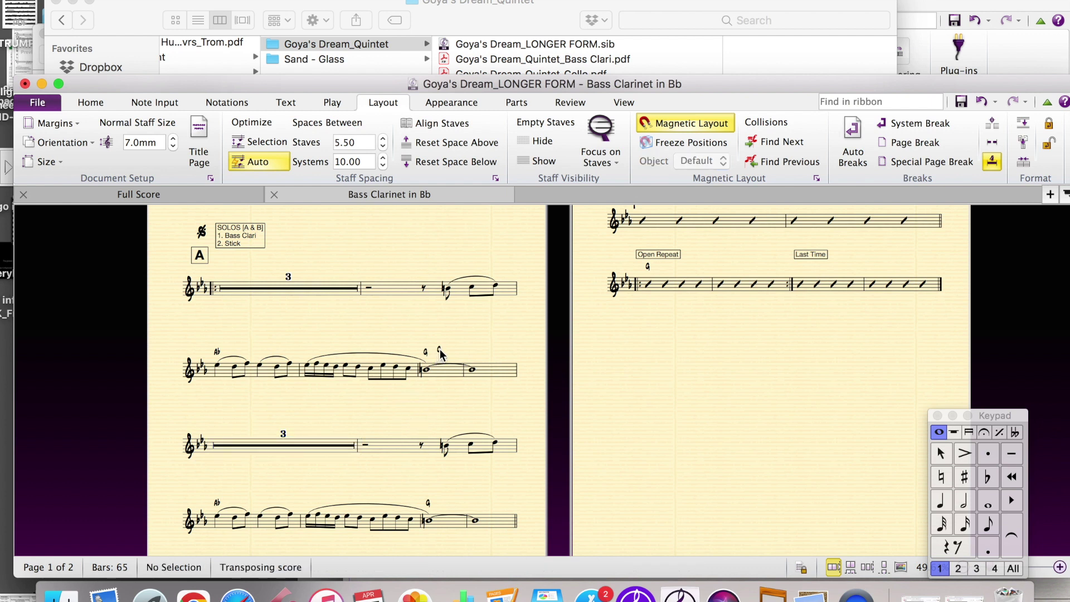
left_click_drag(440, 353, 214, 423)
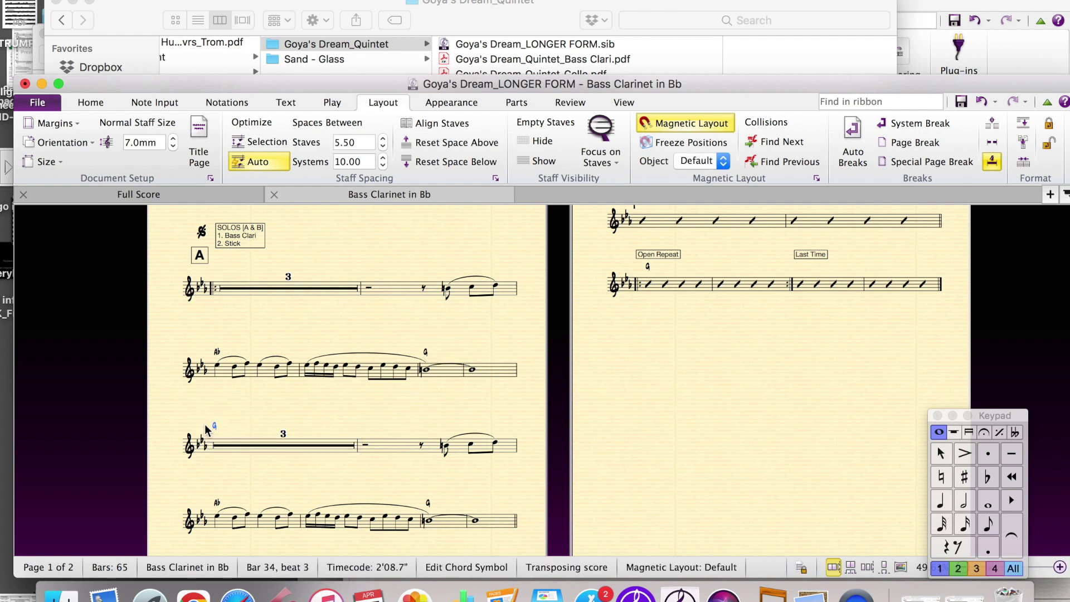
left_click(170, 424)
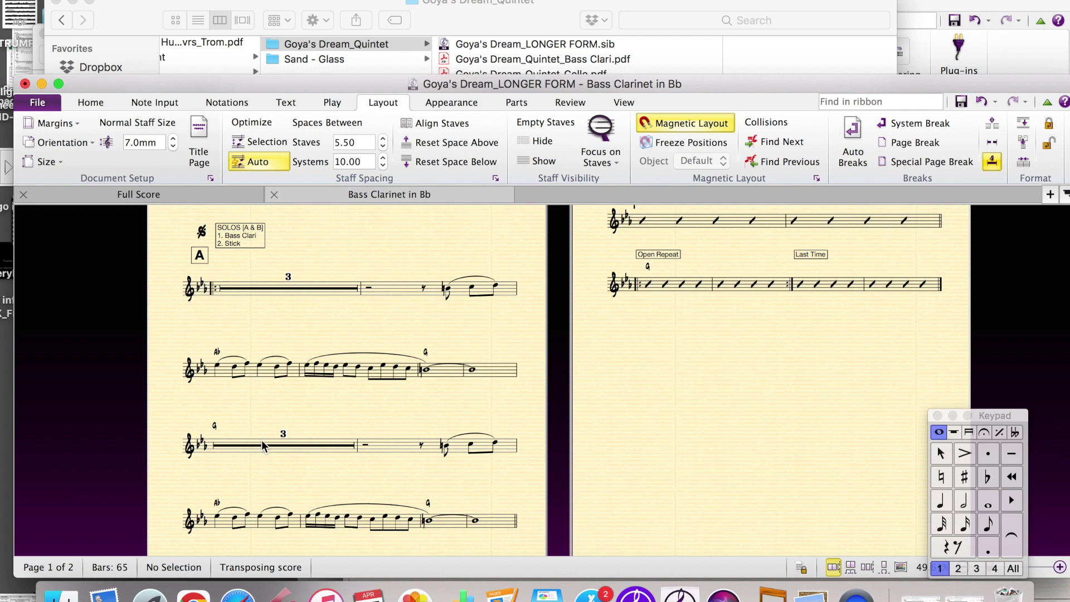